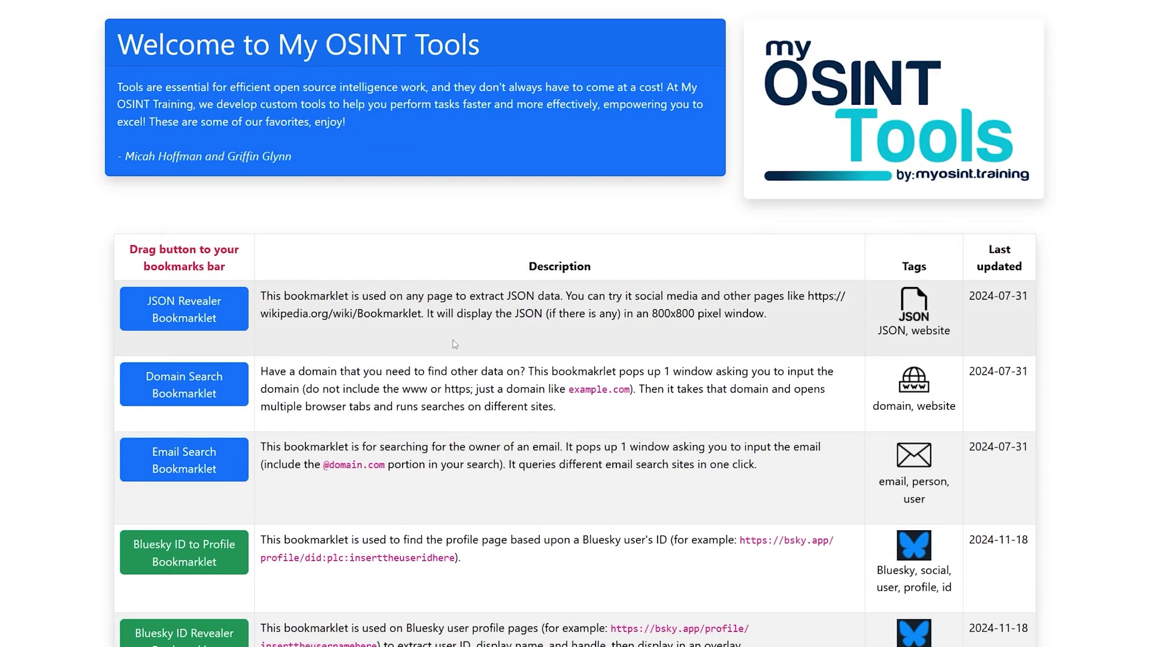
scroll(400, 286, "down", 1)
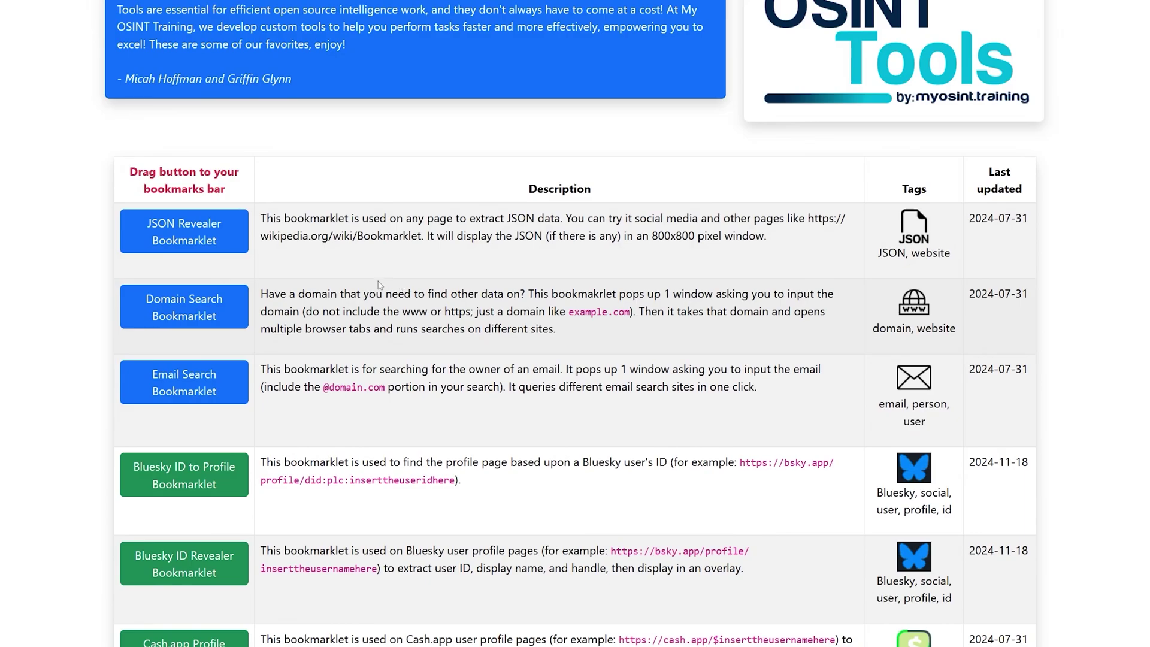
scroll(378, 284, "down", 2)
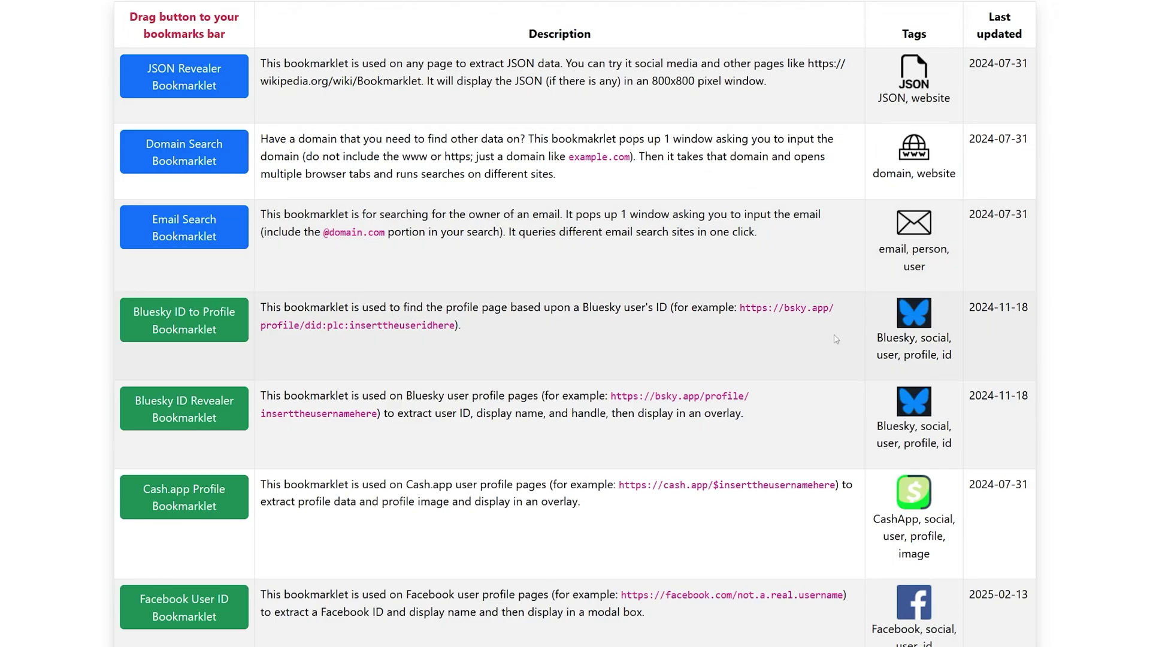
scroll(783, 348, "down", 3)
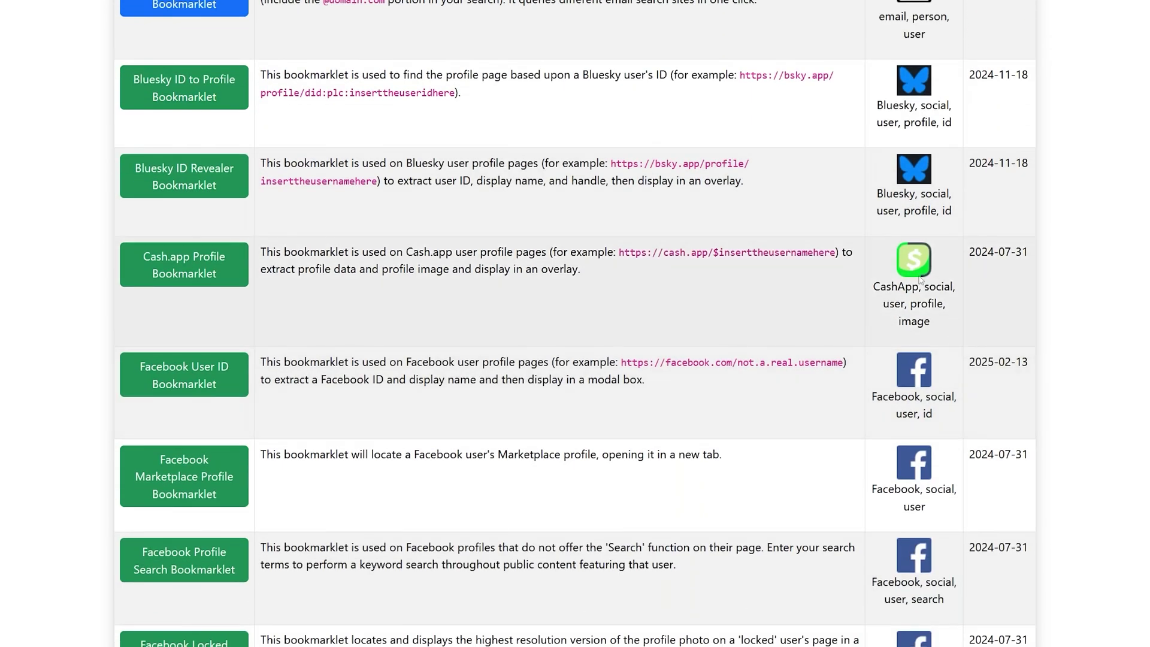
scroll(920, 281, "down", 6)
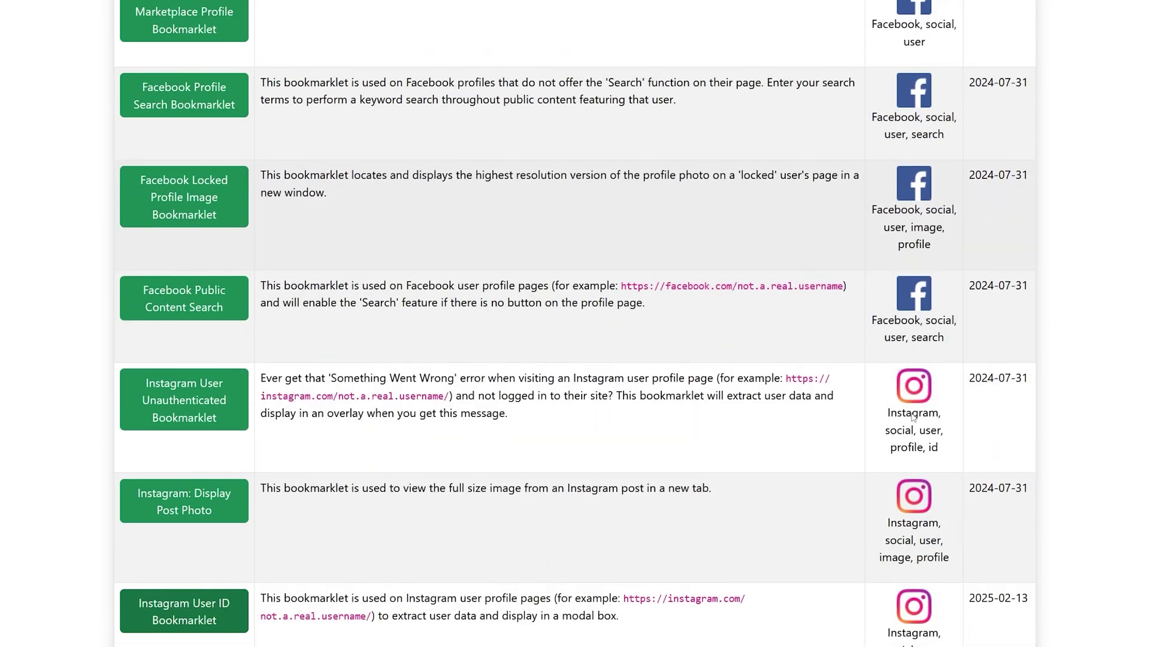
scroll(893, 419, "down", 1)
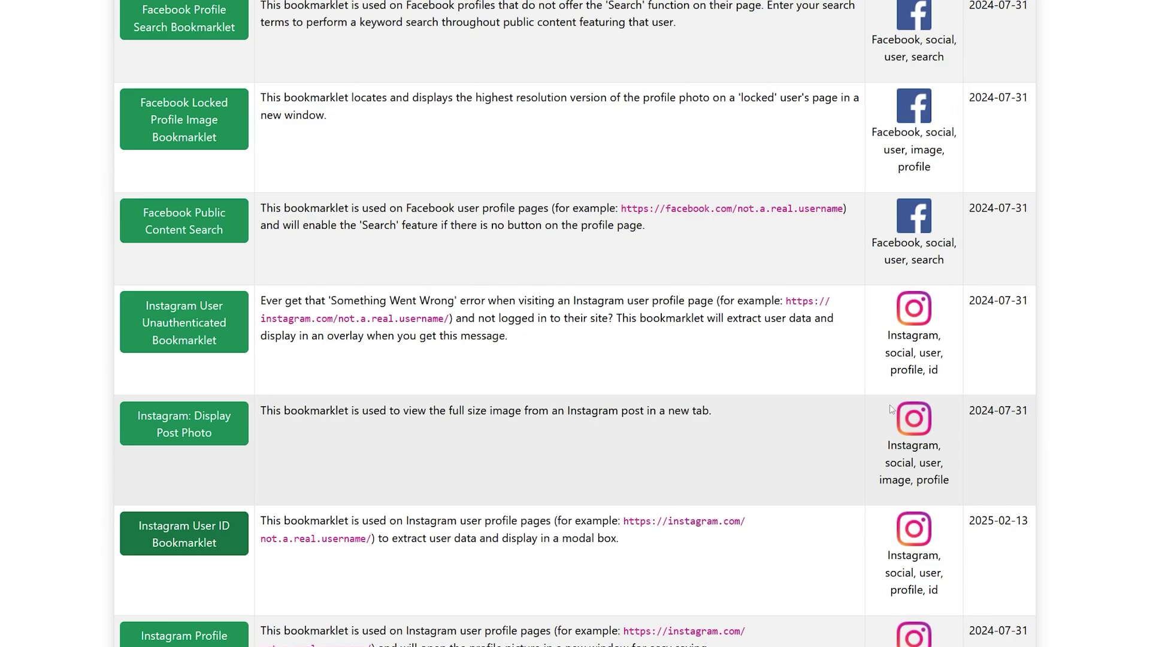
scroll(889, 411, "down", 3)
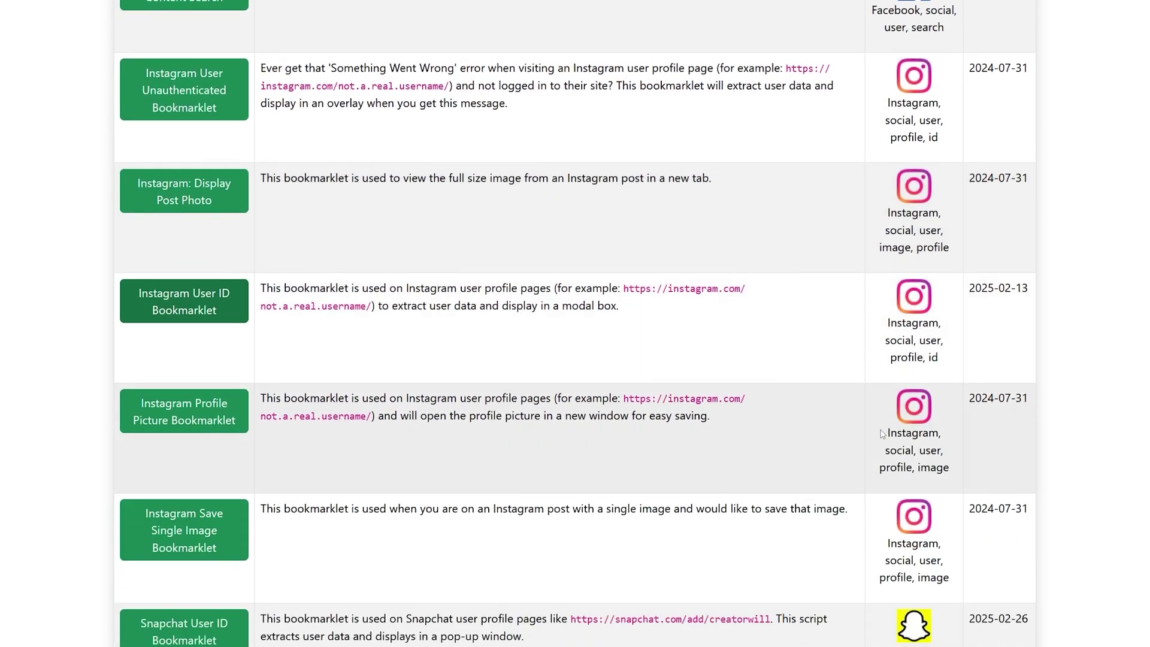
scroll(879, 424, "up", 2)
scroll(872, 436, "up", 4)
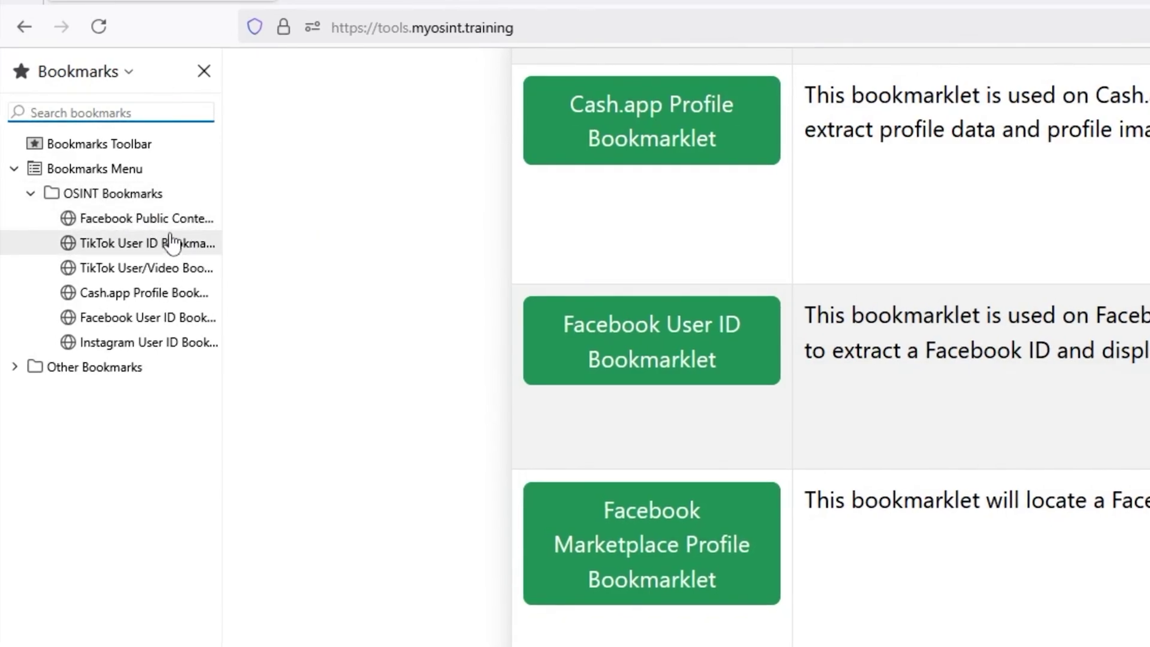
scroll(1033, 616, "up", 2)
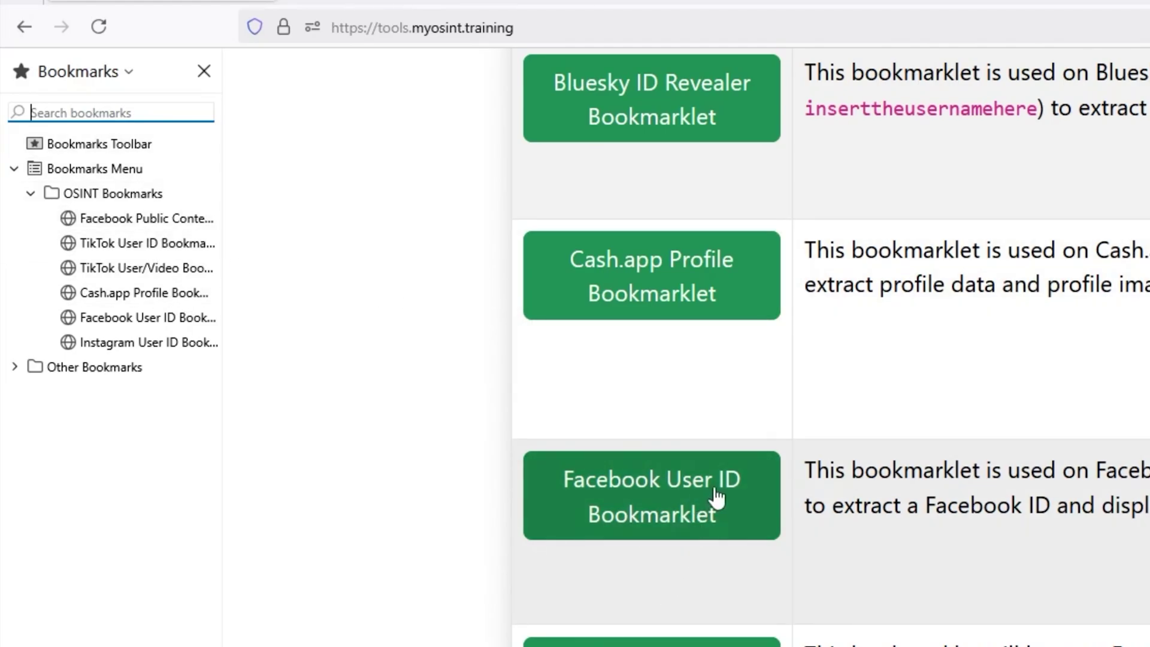
- Save the Facebook User ID bookmarklet into the OSINT Bookmarks folder
left_click_drag(739, 483, 168, 334)
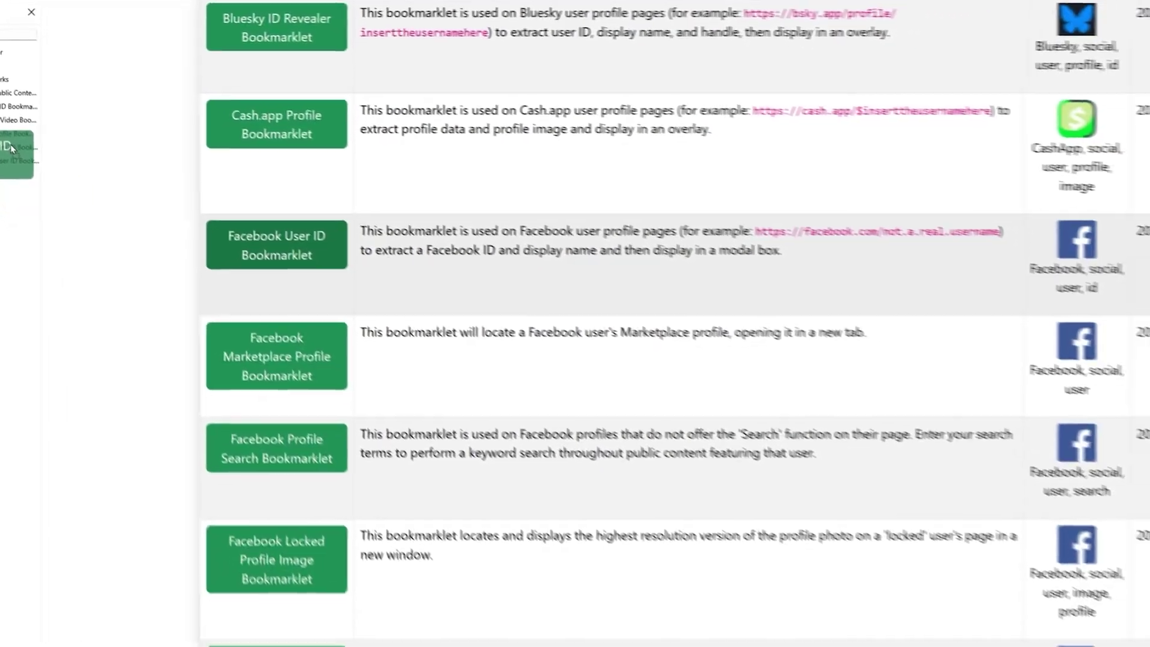
left_click_drag(165, 326, 184, 326)
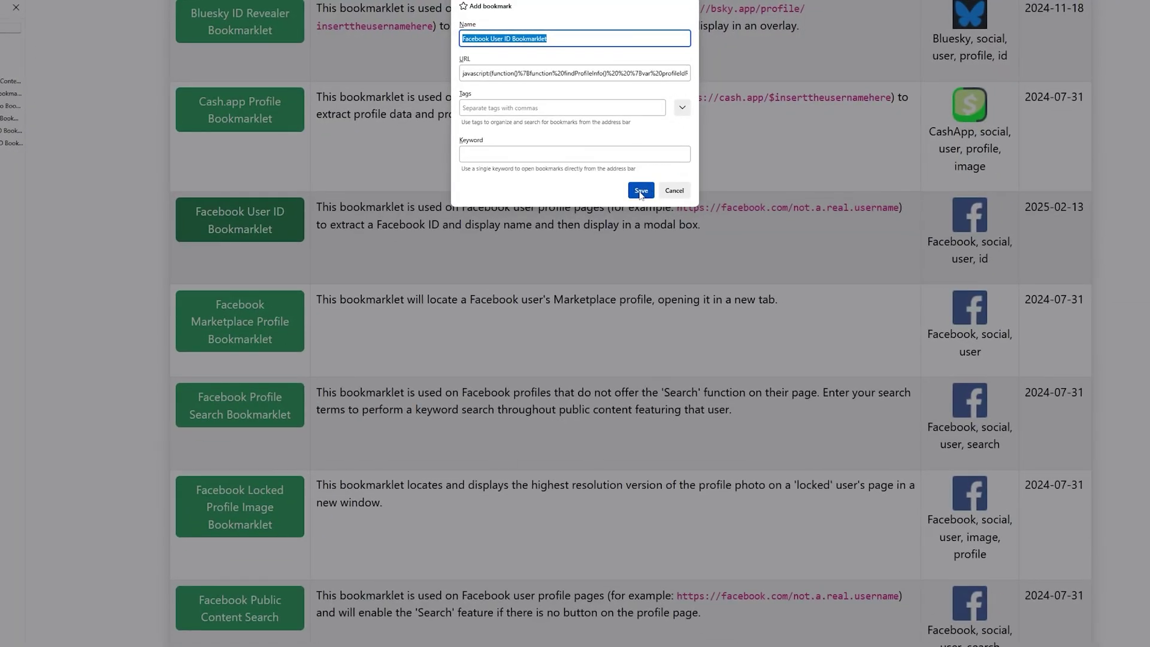
left_click(641, 191)
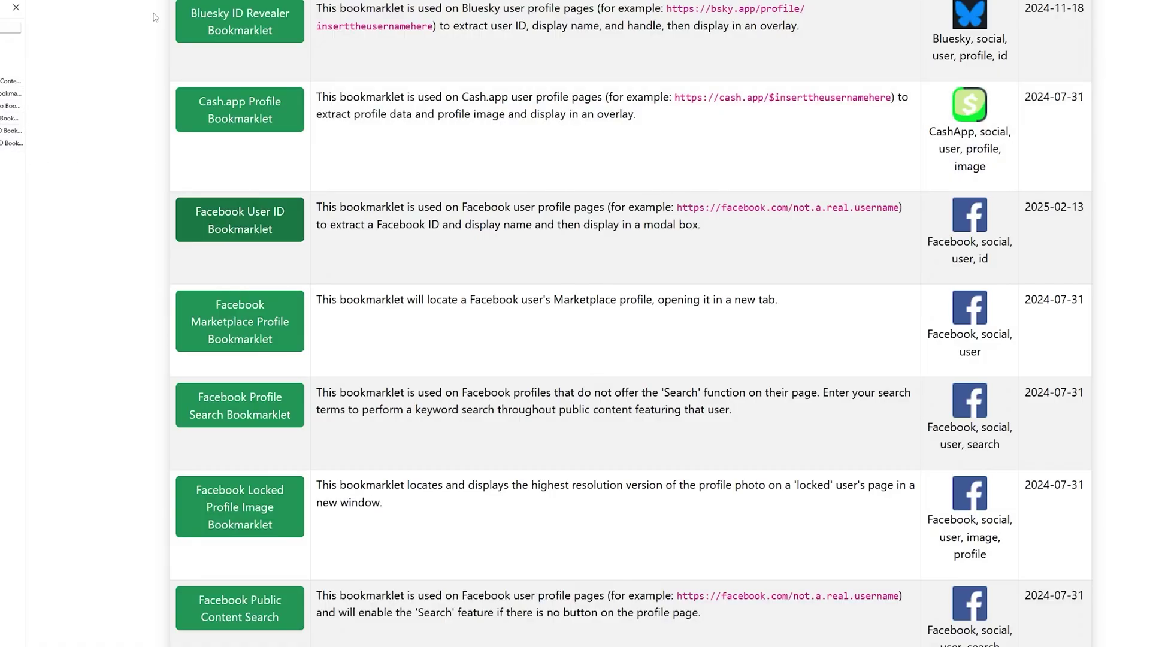
scroll(360, 289, "down", 2)
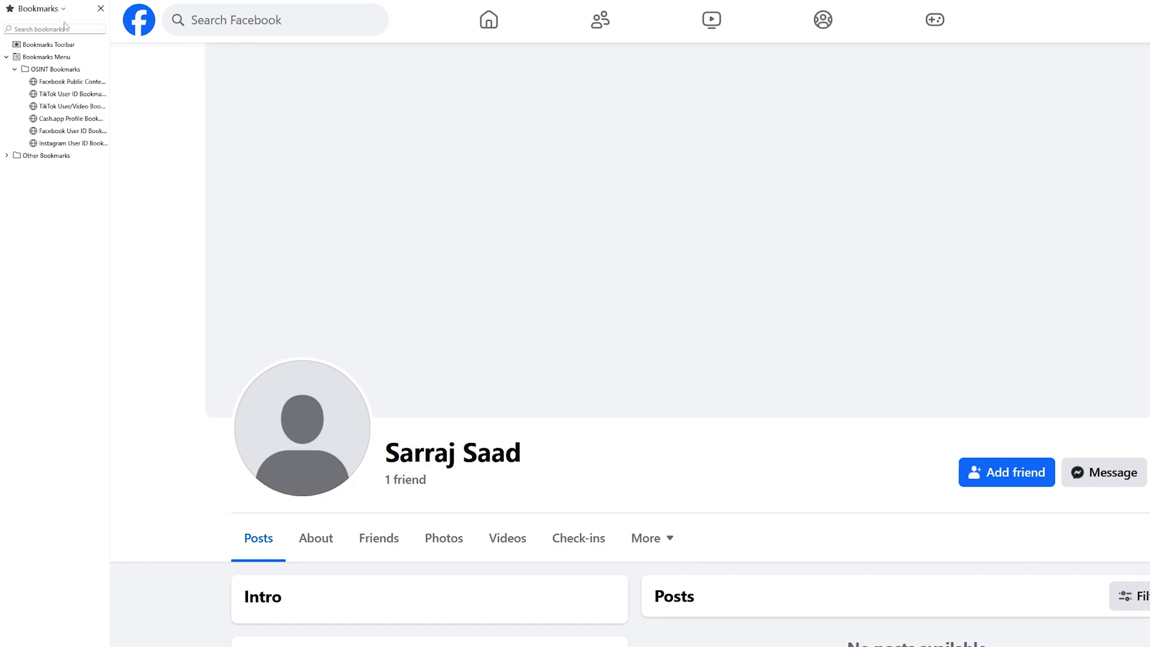
- Run the Facebook User ID bookmarklet to show the profile's display name, numeric ID and URL
left_click(101, 137)
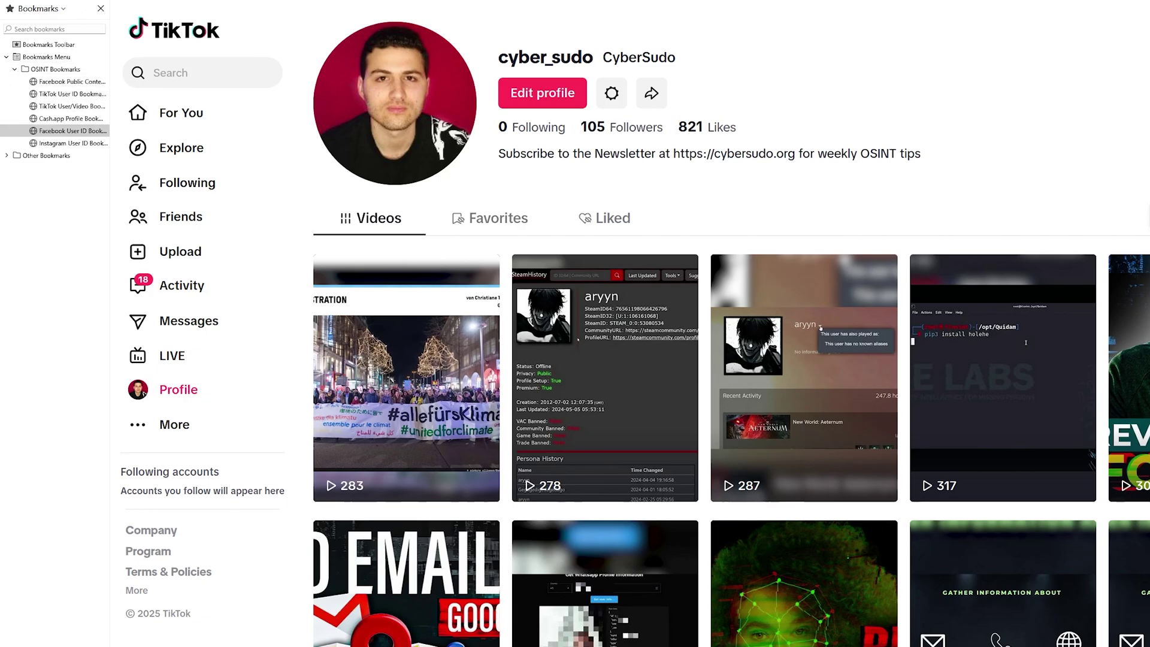
- Reload the TikTok profile, run the TikTok User ID bookmarklet, check Created On, and close the results
key("F5")
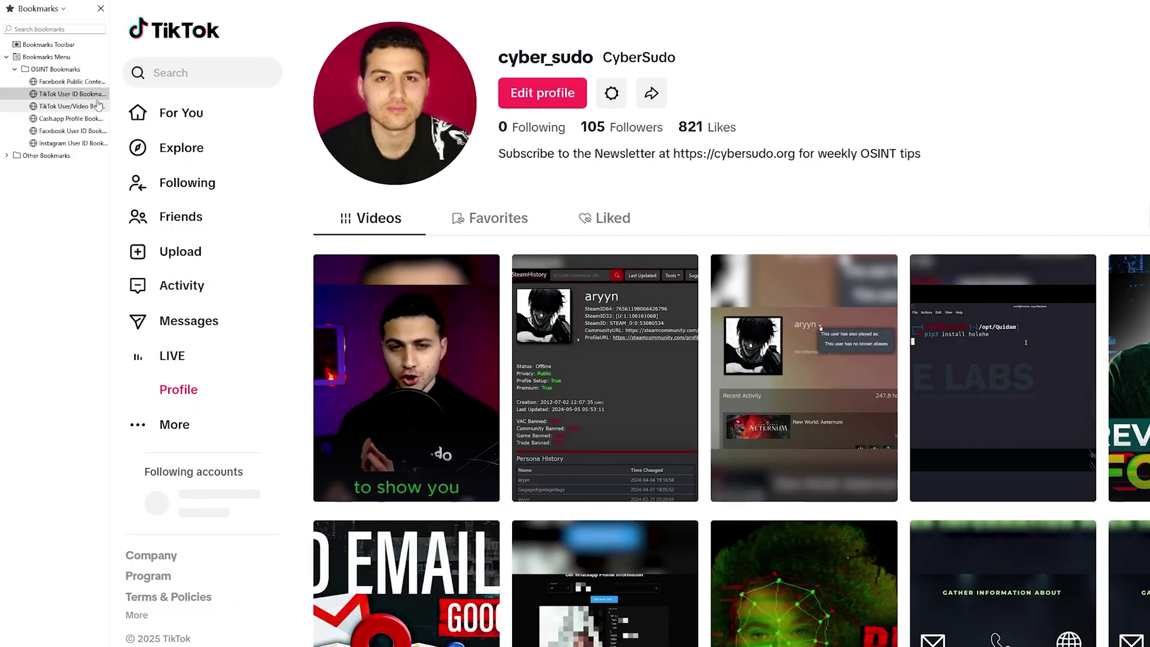
left_click(80, 100)
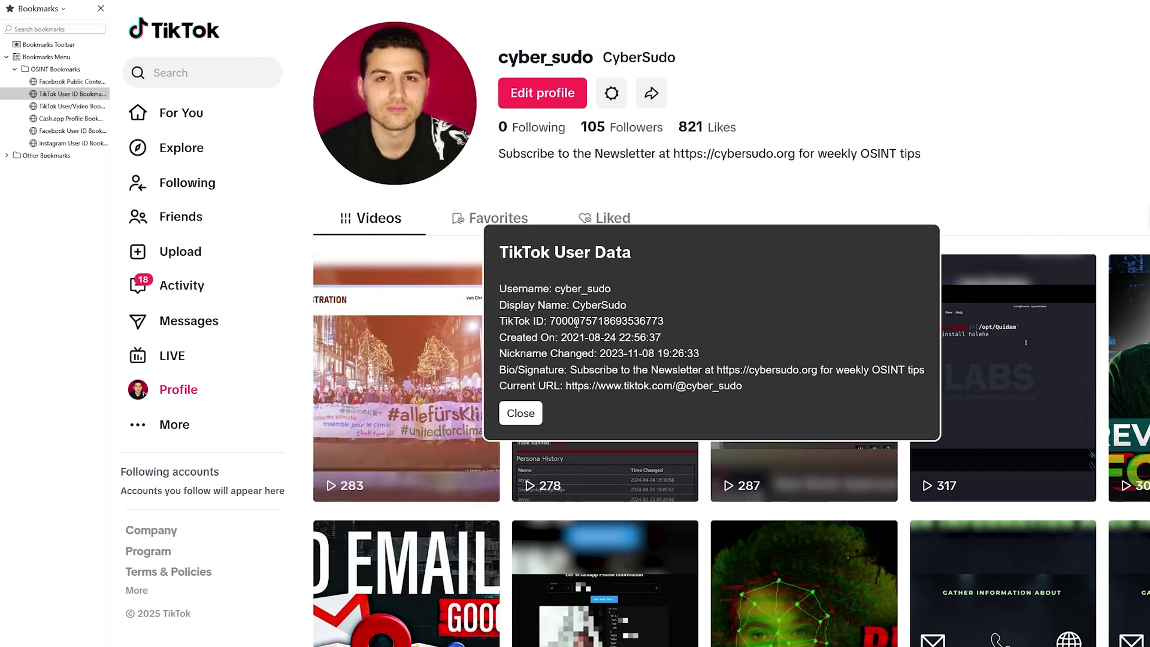
left_click_drag(564, 337, 673, 338)
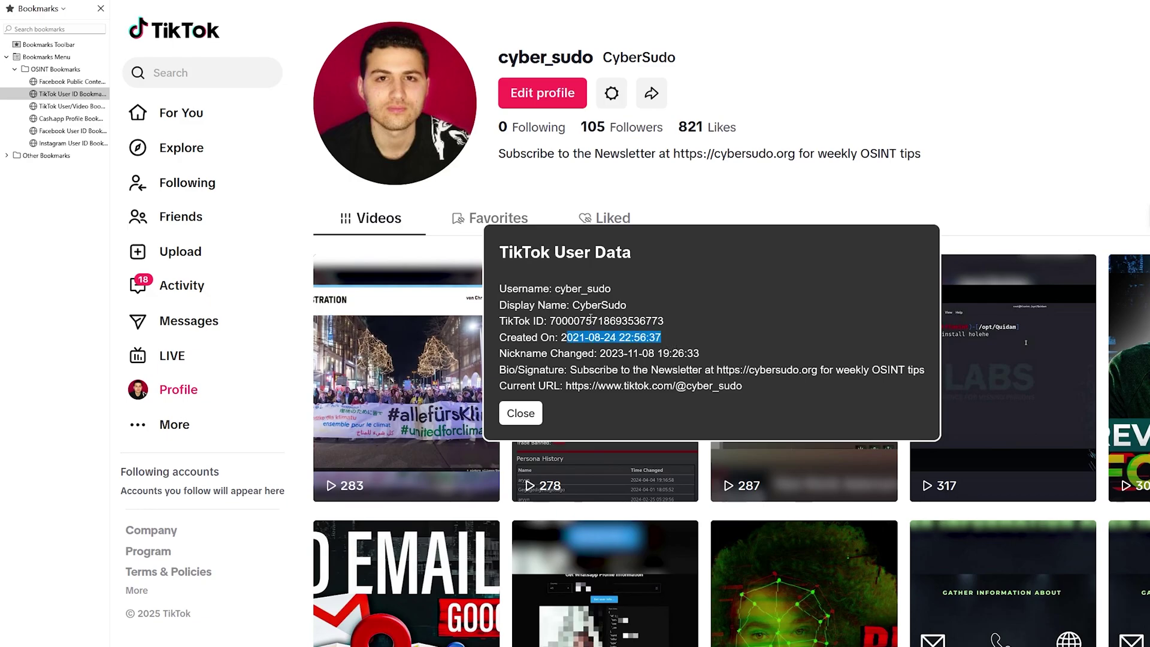
scroll(615, 351, "down", 1)
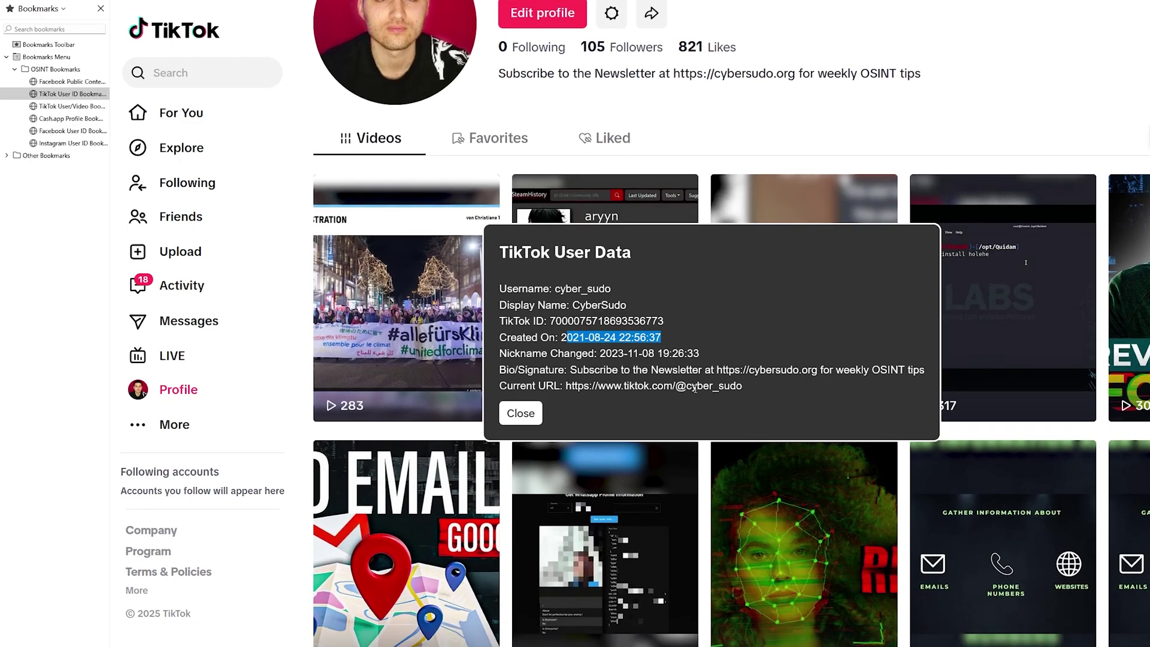
scroll(695, 387, "up", 1)
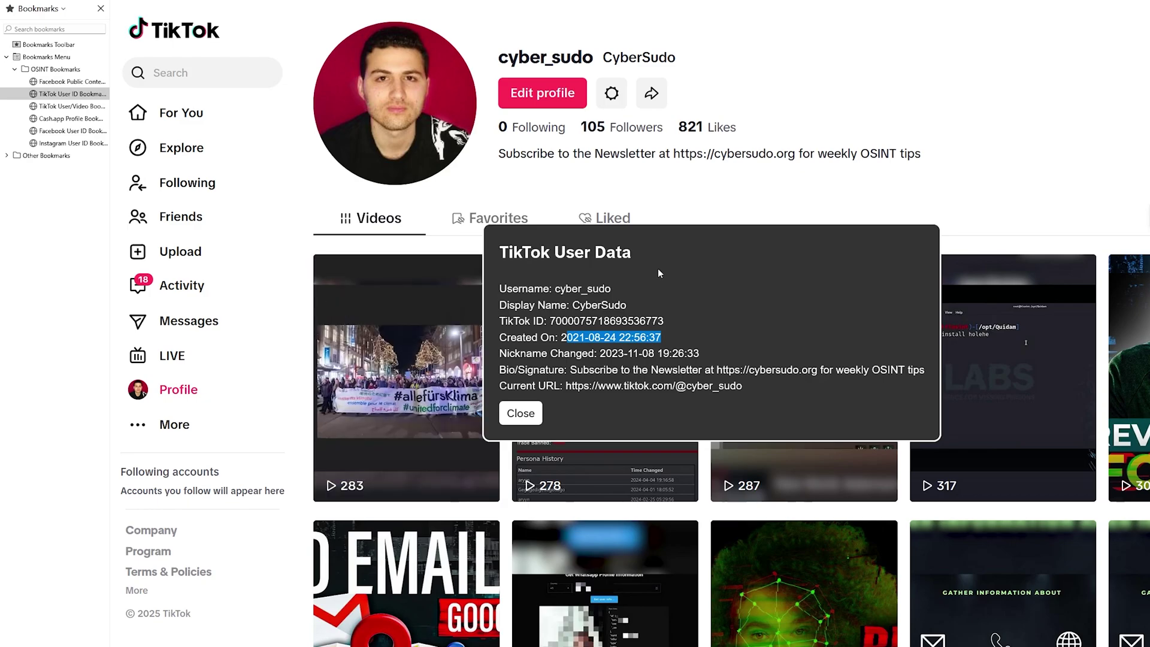
left_click(529, 411)
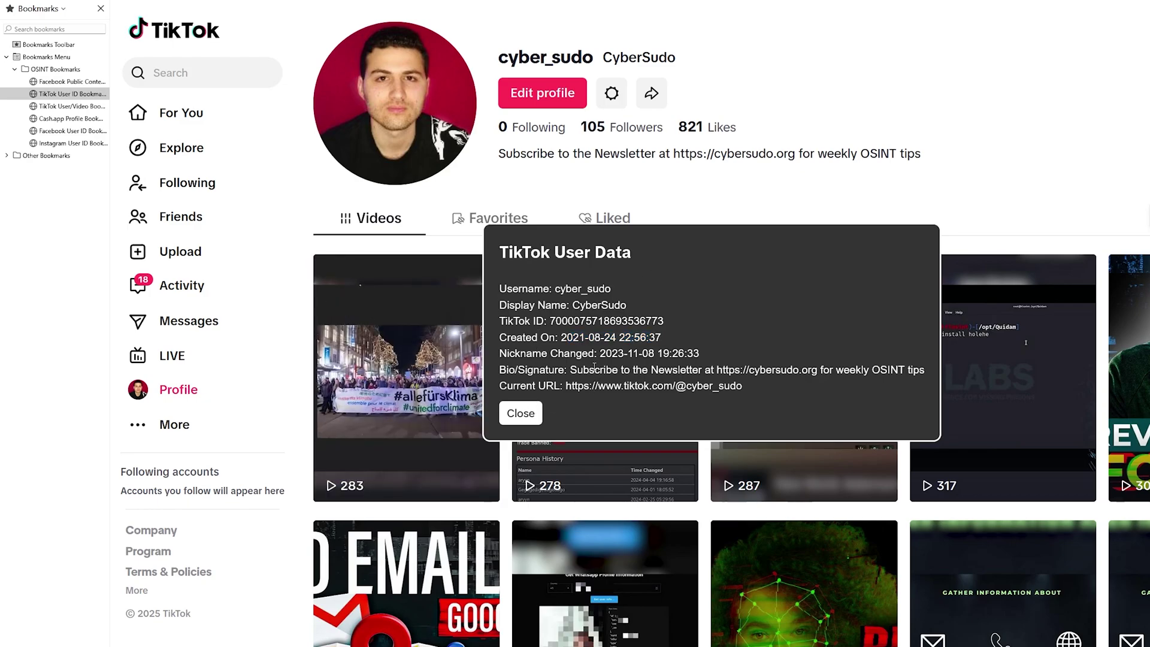
left_click(520, 412)
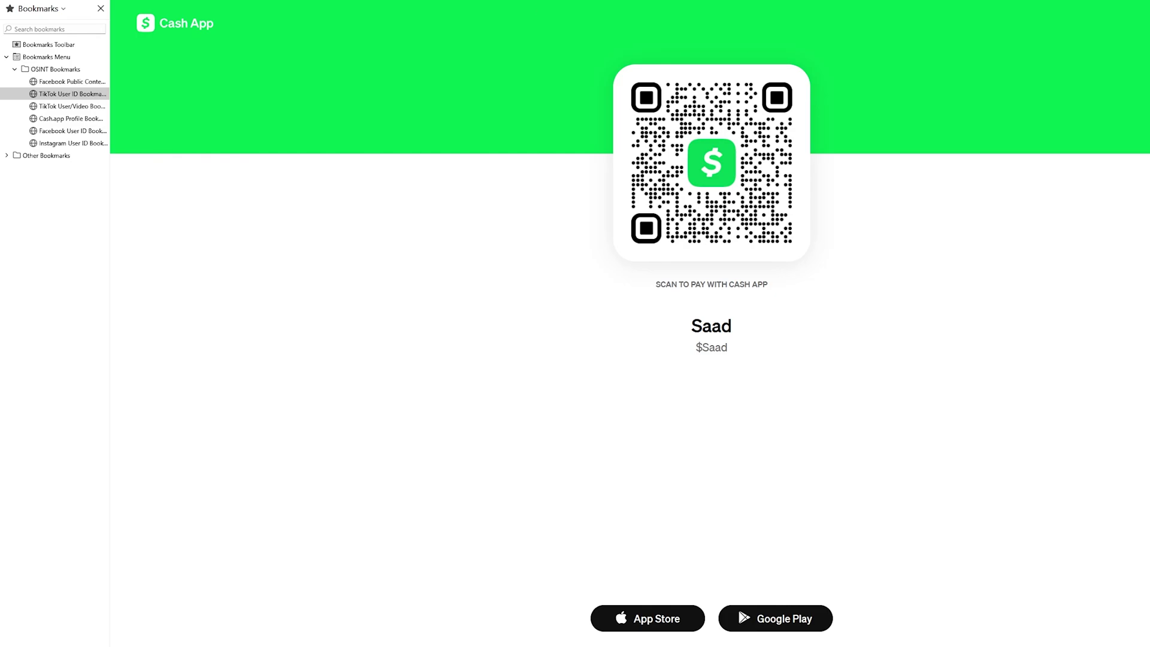
- Run the Cash.app Profile bookmarklet and highlight the PERSONAL rate plan value
left_click(77, 126)
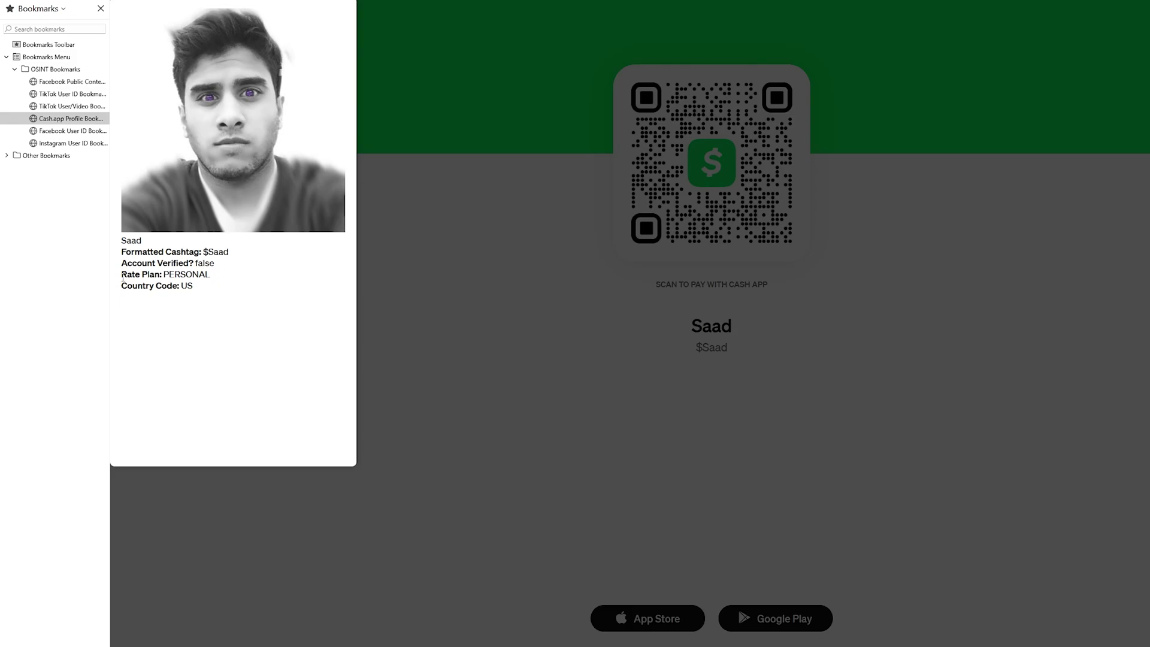
left_click_drag(167, 279, 222, 283)
left_click(234, 285)
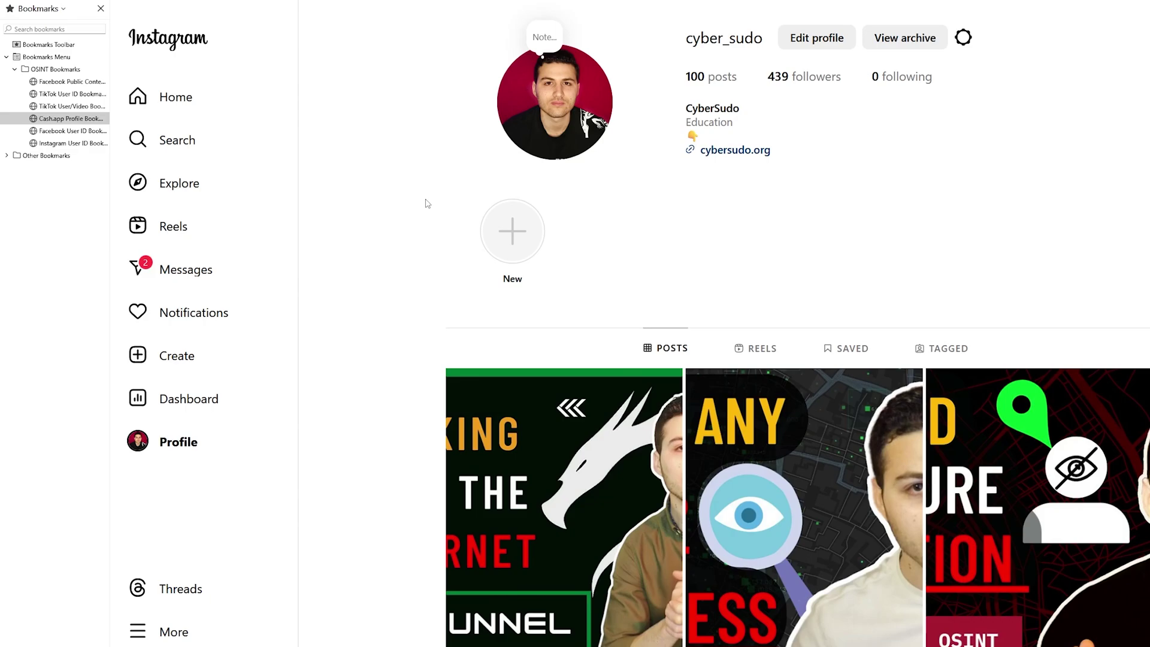
- Run the Instagram User ID bookmarklet on the open Instagram profile
left_click(87, 145)
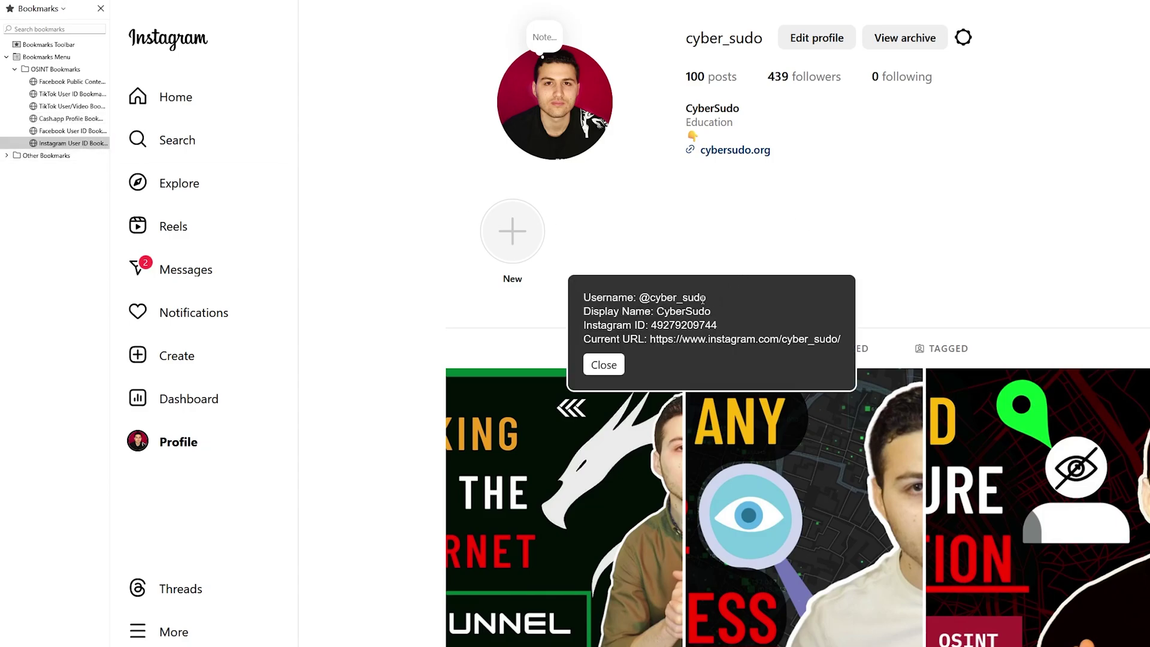